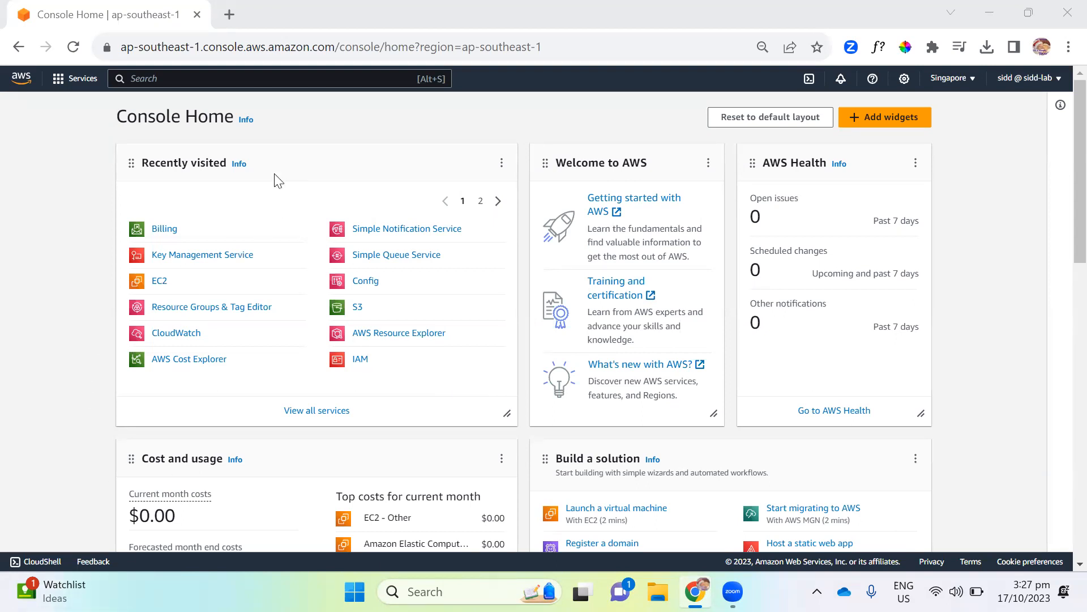
Search the console for "iam", open the IAM service and display its list of users.
click(264, 79)
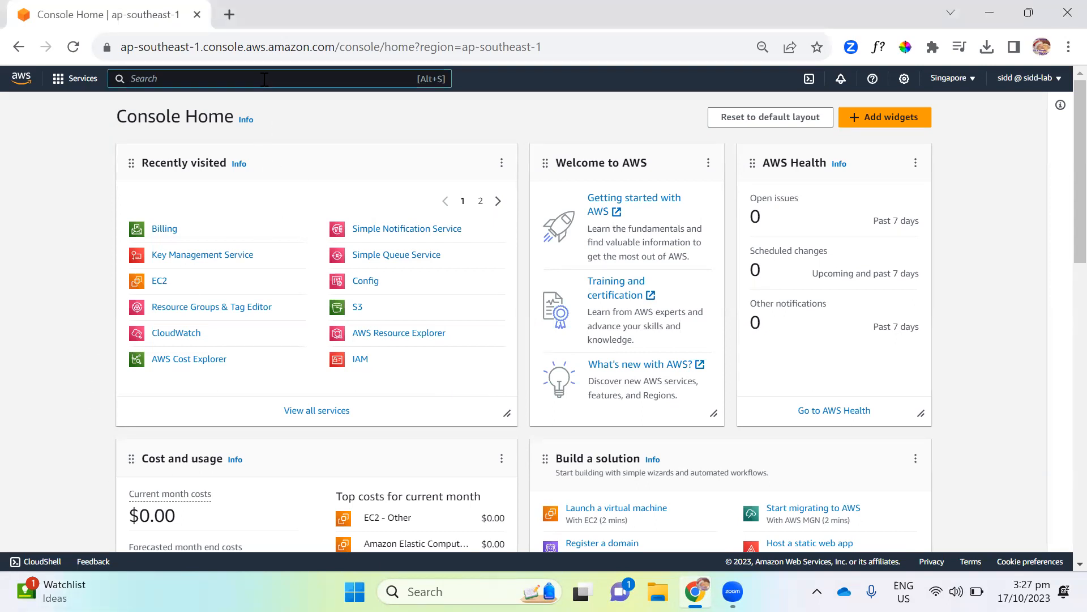
text(iam)
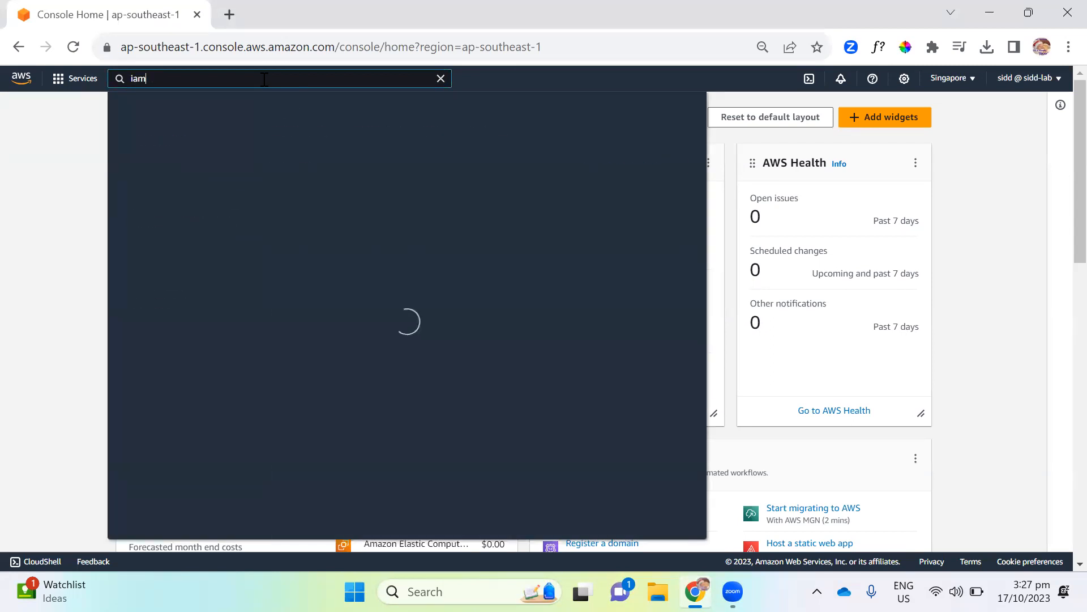
click(313, 204)
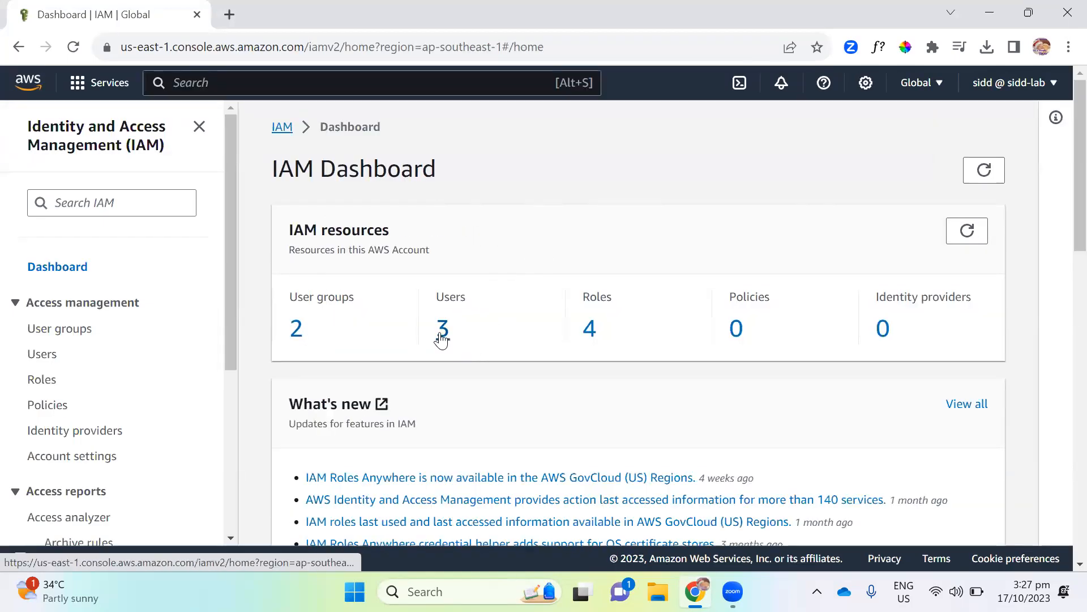
click(441, 339)
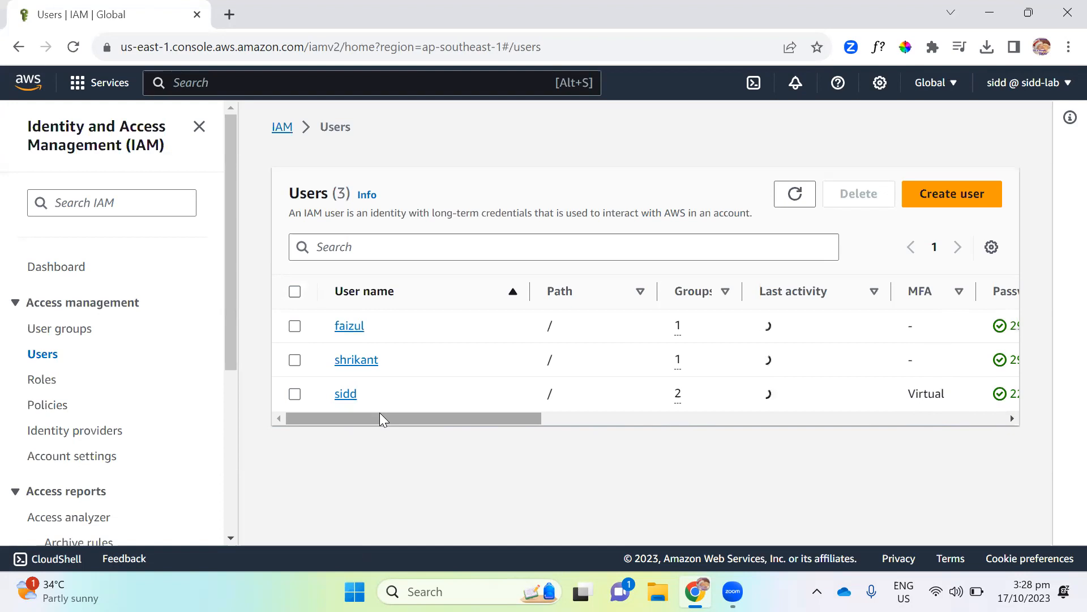
Create an IAM user named "demo" without console access, group membership or attached permissions.
click(952, 194)
click(411, 302)
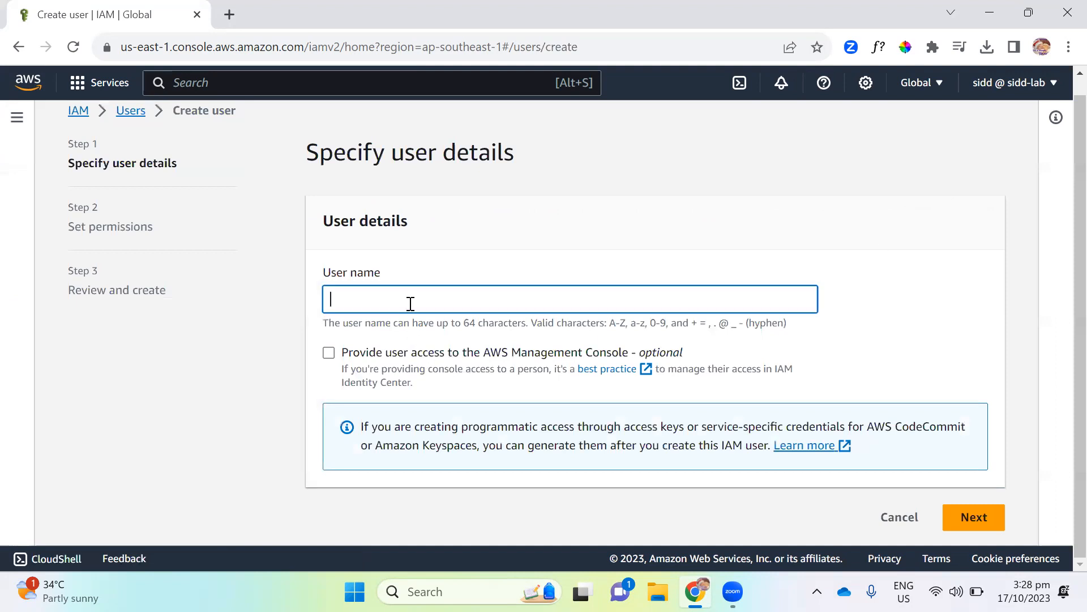
text(demo)
click(970, 515)
scroll(629, 367, down, 5)
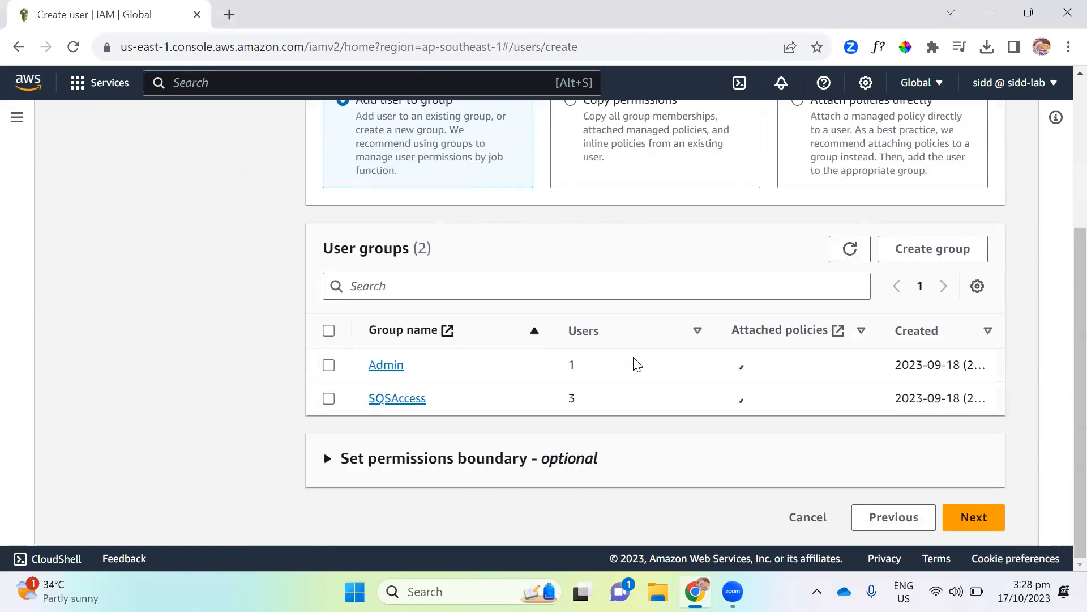
click(974, 534)
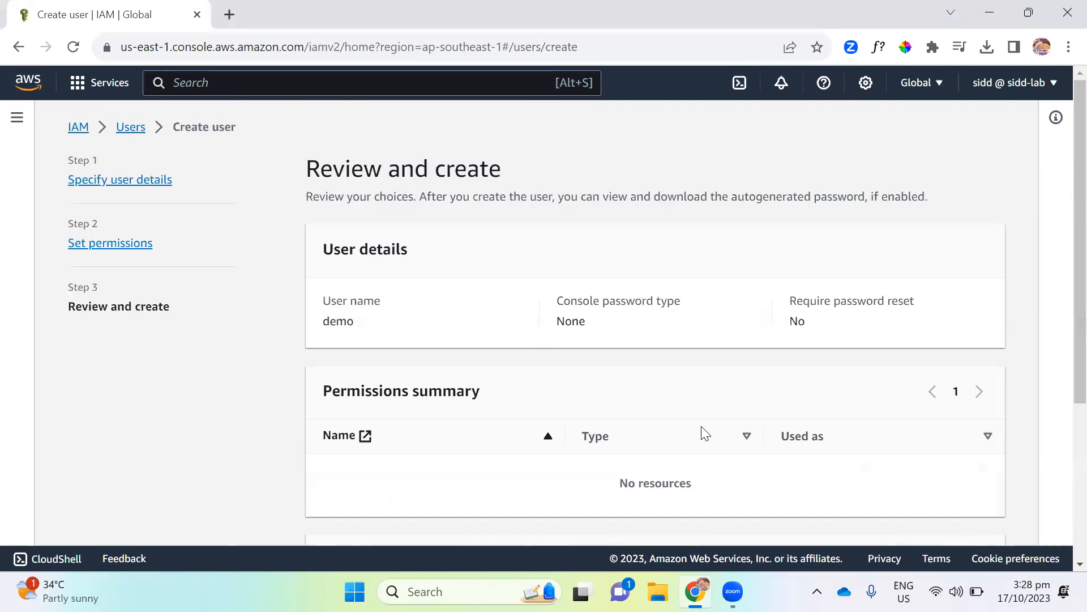
scroll(575, 386, down, 5)
click(943, 515)
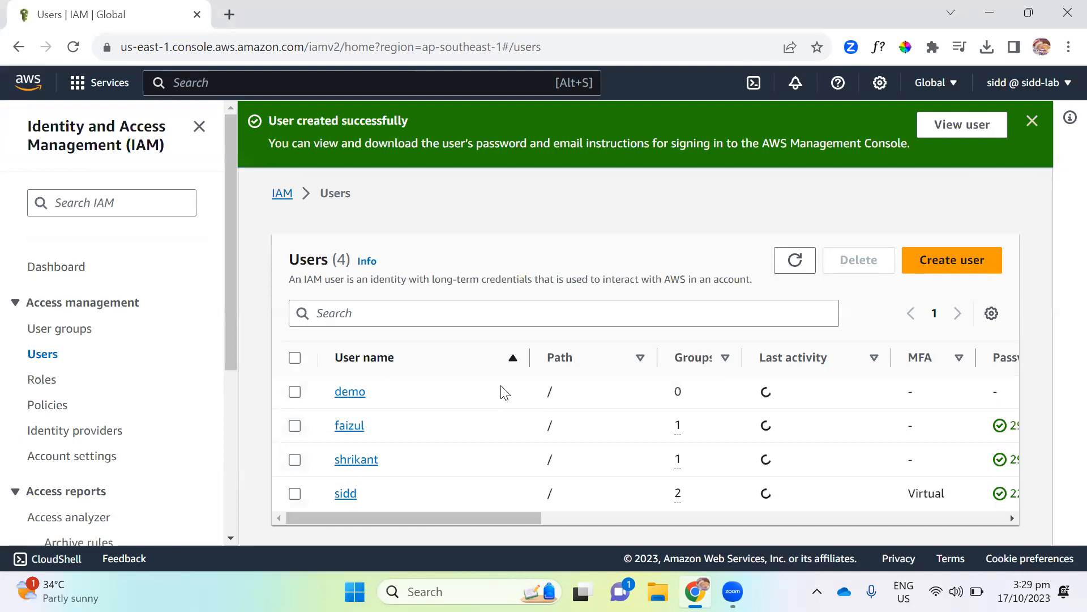
Open the demo user's security credentials and start assigning an MFA device.
click(365, 403)
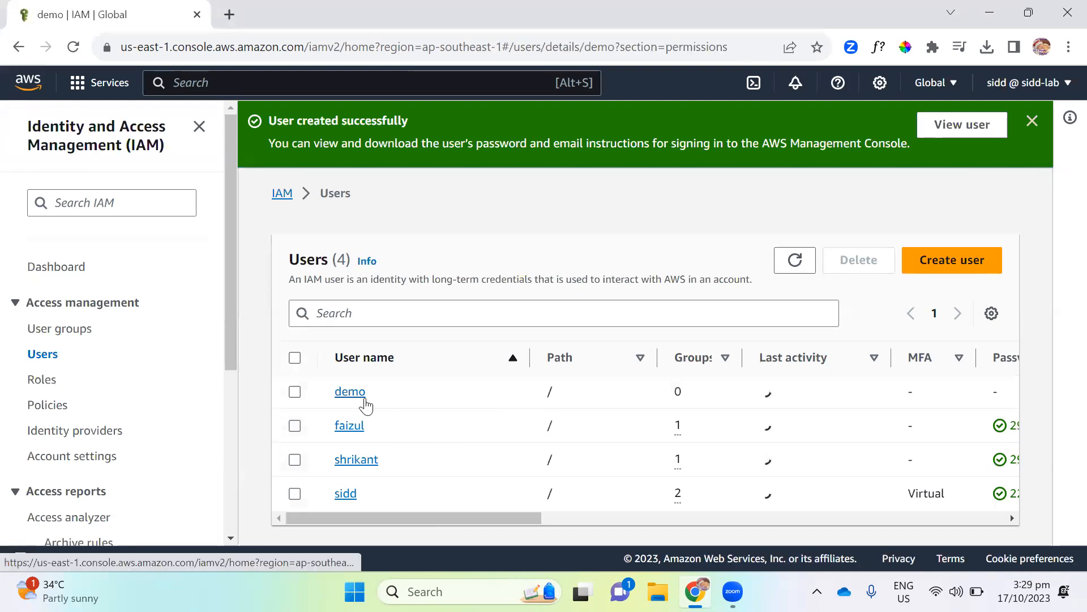
click(600, 444)
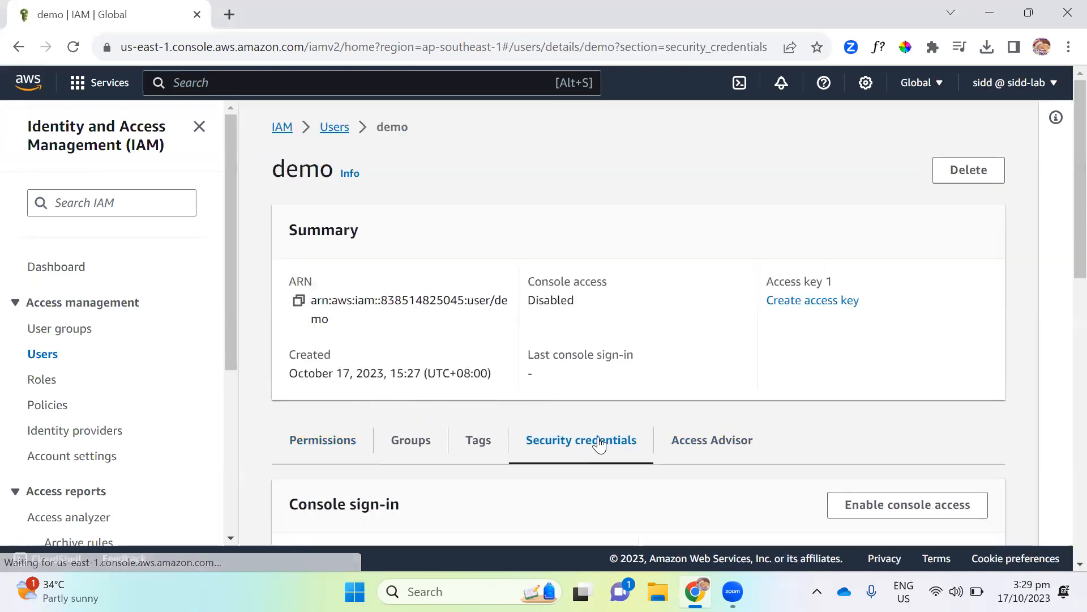
scroll(660, 389, down, 6)
scroll(663, 394, down, 1)
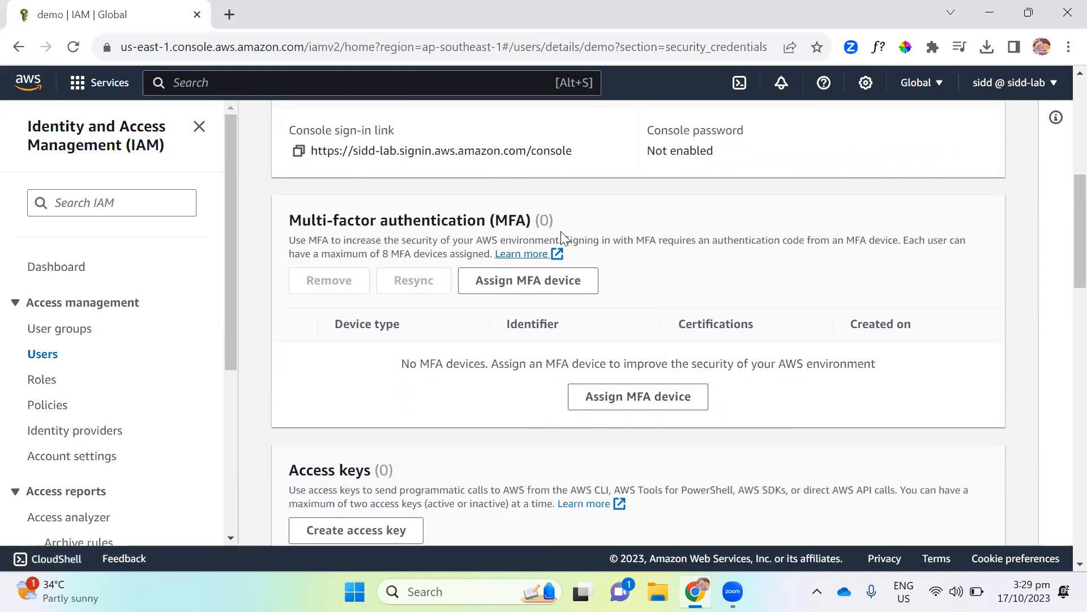
drag(539, 217, 555, 225)
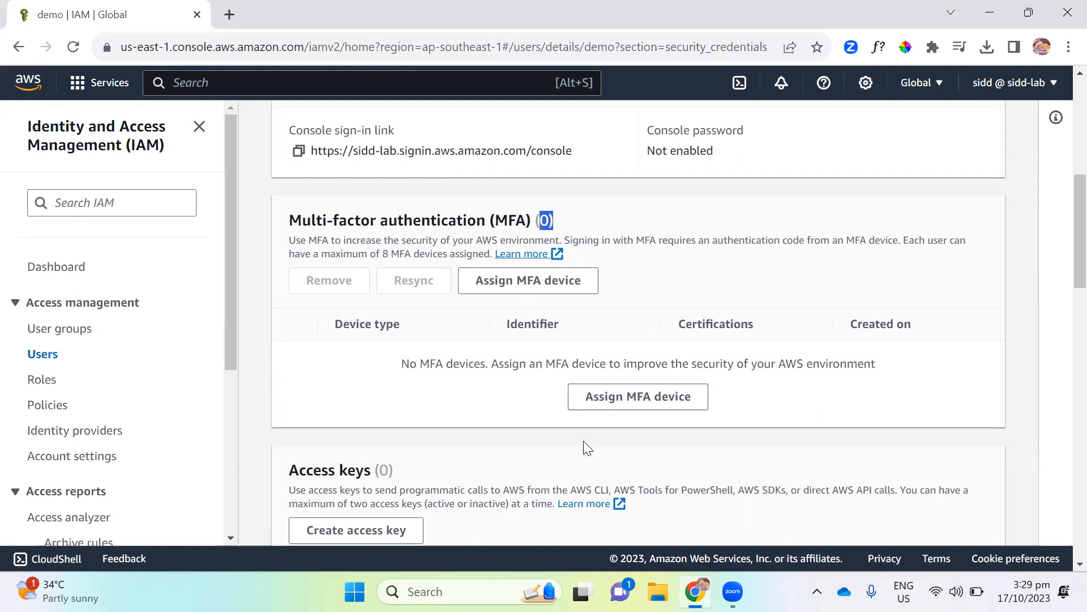
click(513, 287)
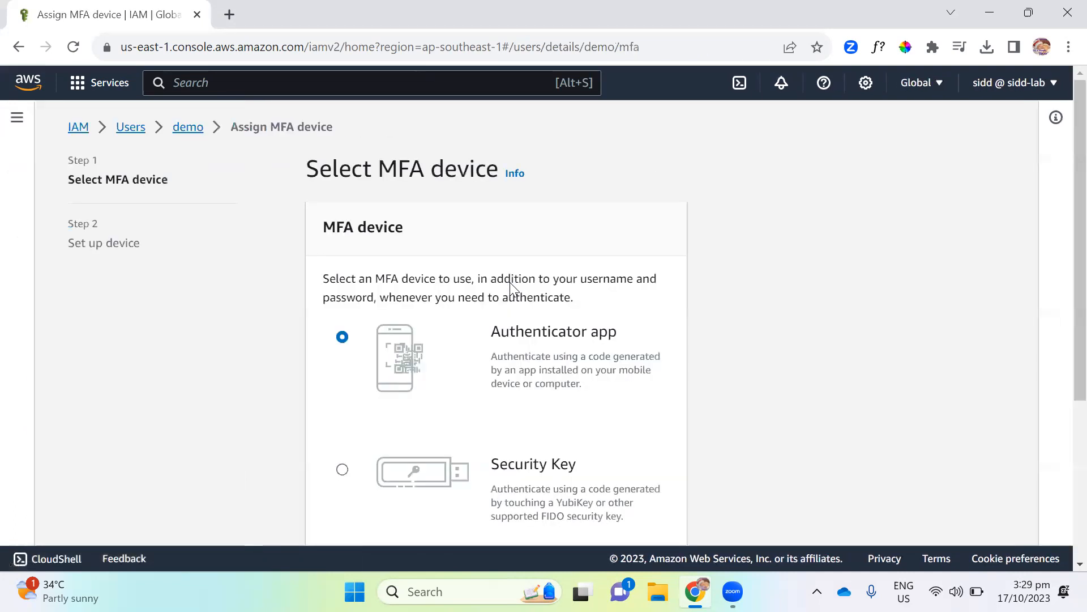
Name the MFA device "demoauth", keep Authenticator app as its type and proceed to the device setup.
click(441, 319)
text(demoauth)
scroll(441, 319, down, 3)
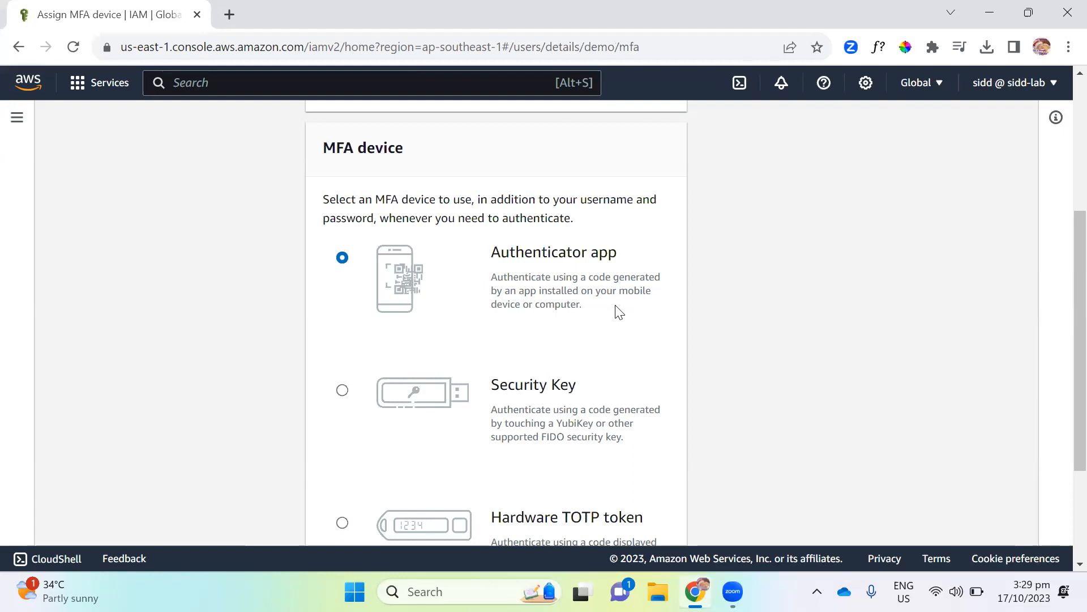
scroll(619, 312, down, 2)
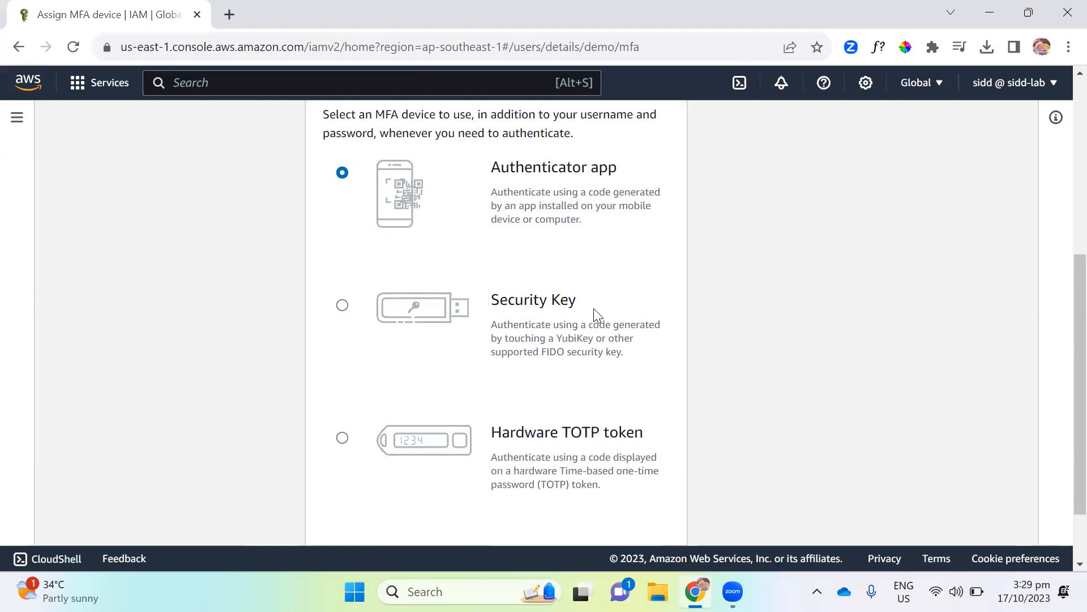
scroll(598, 320, down, 1)
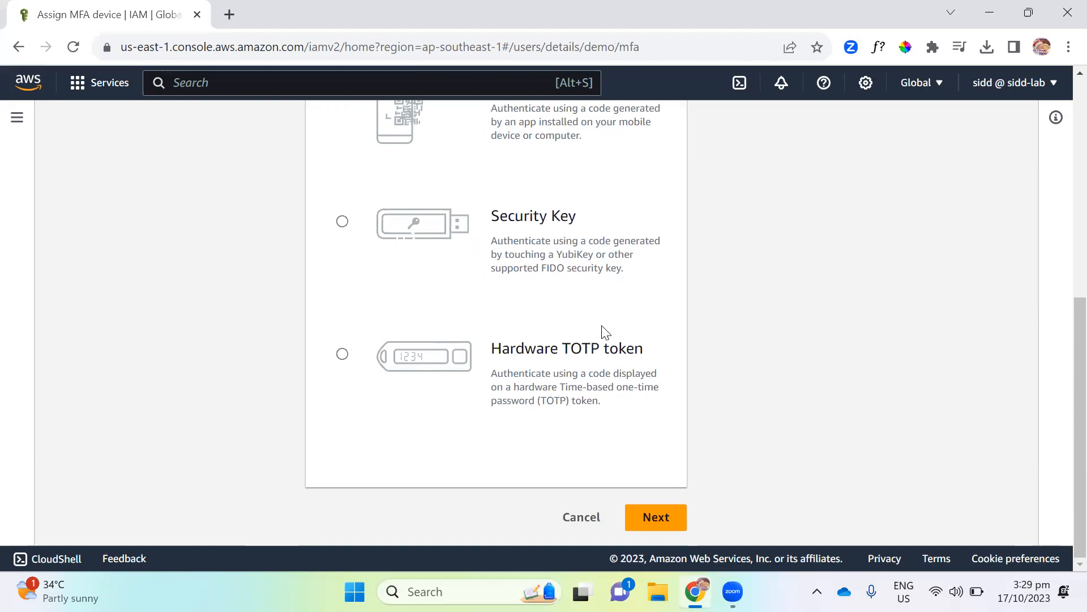
click(659, 522)
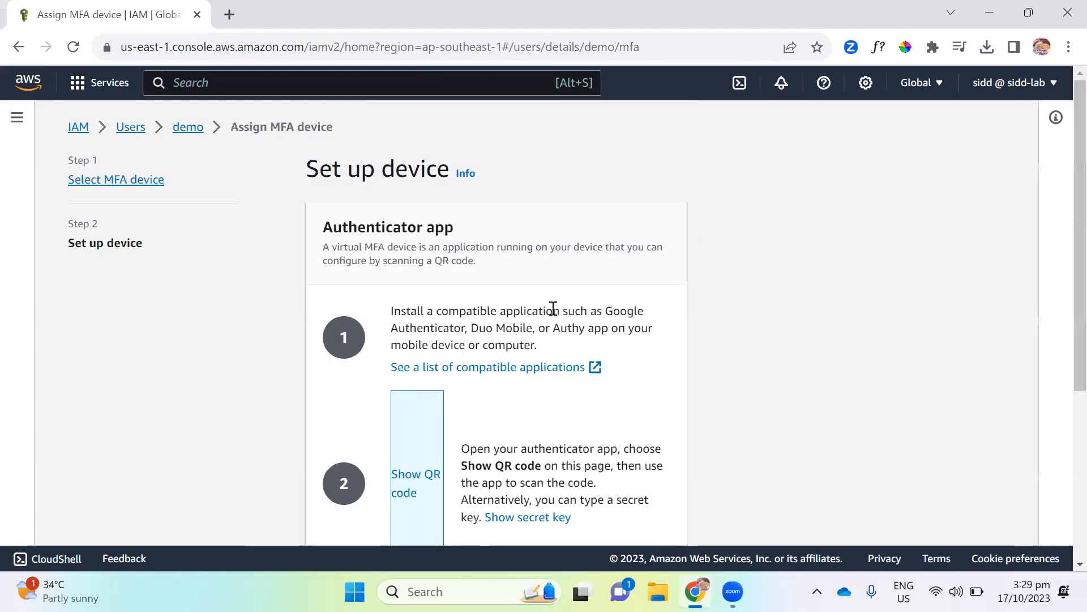
Review the compatible authenticator apps in the setup instructions and reveal the QR code for scanning.
scroll(498, 334, down, 3)
scroll(499, 337, up, 1)
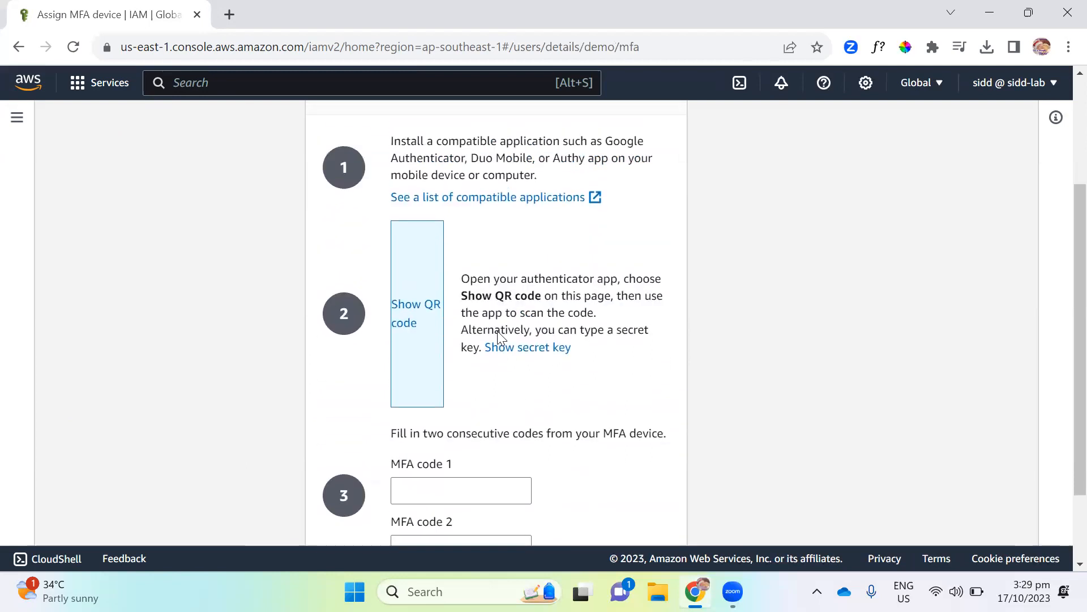
scroll(552, 311, up, 1)
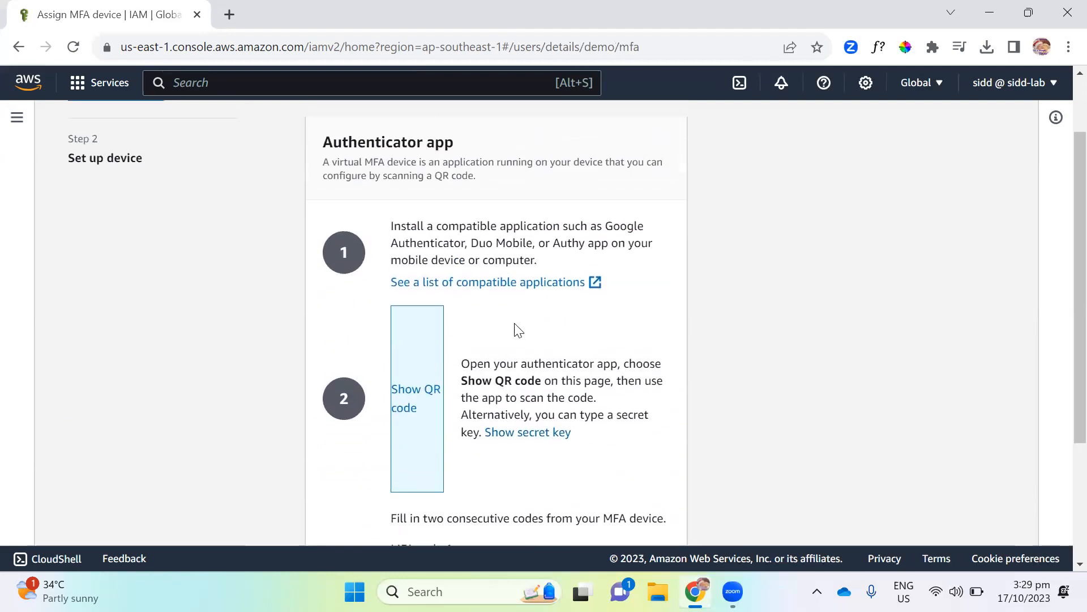
drag(604, 226, 684, 243)
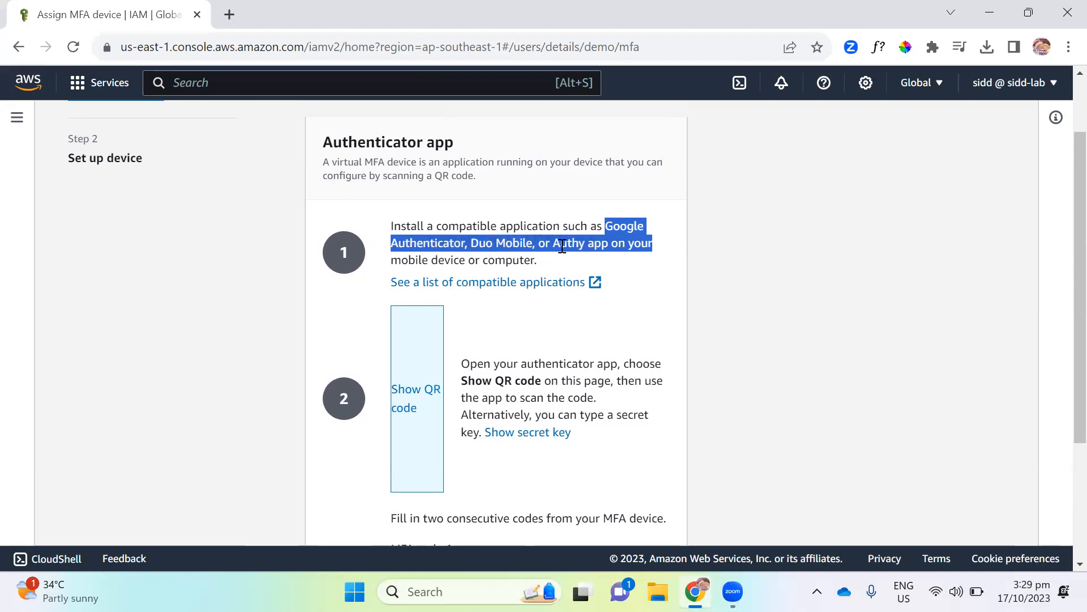
click(548, 351)
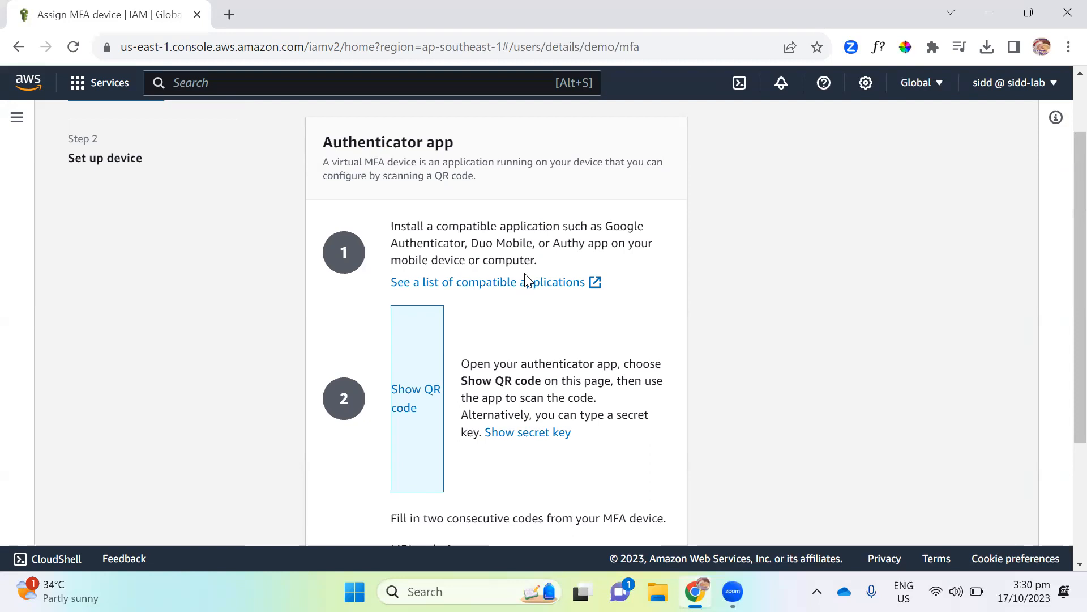
scroll(493, 299, down, 3)
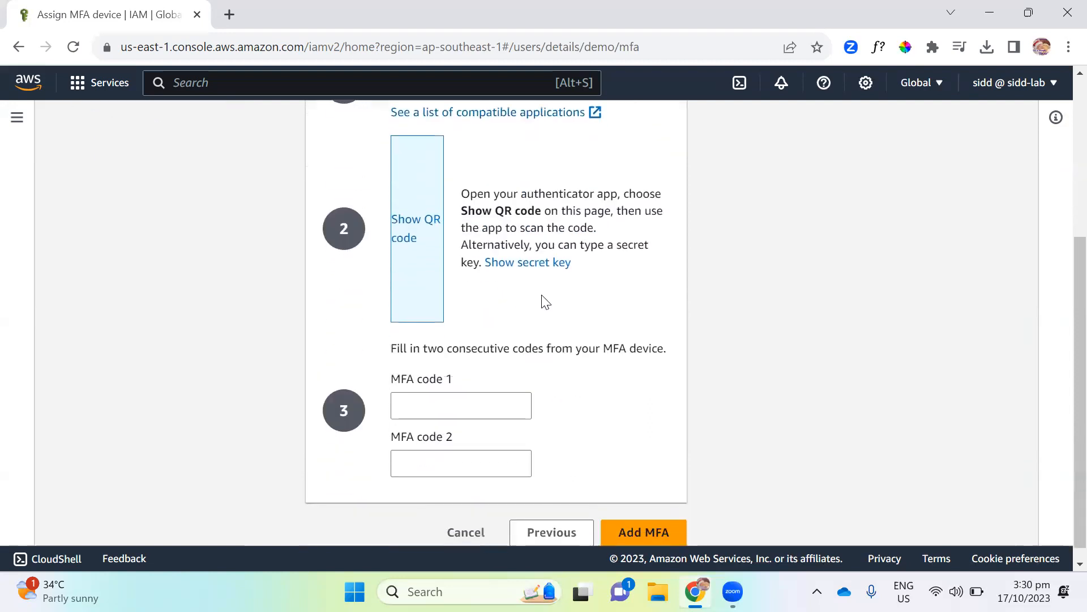
click(413, 234)
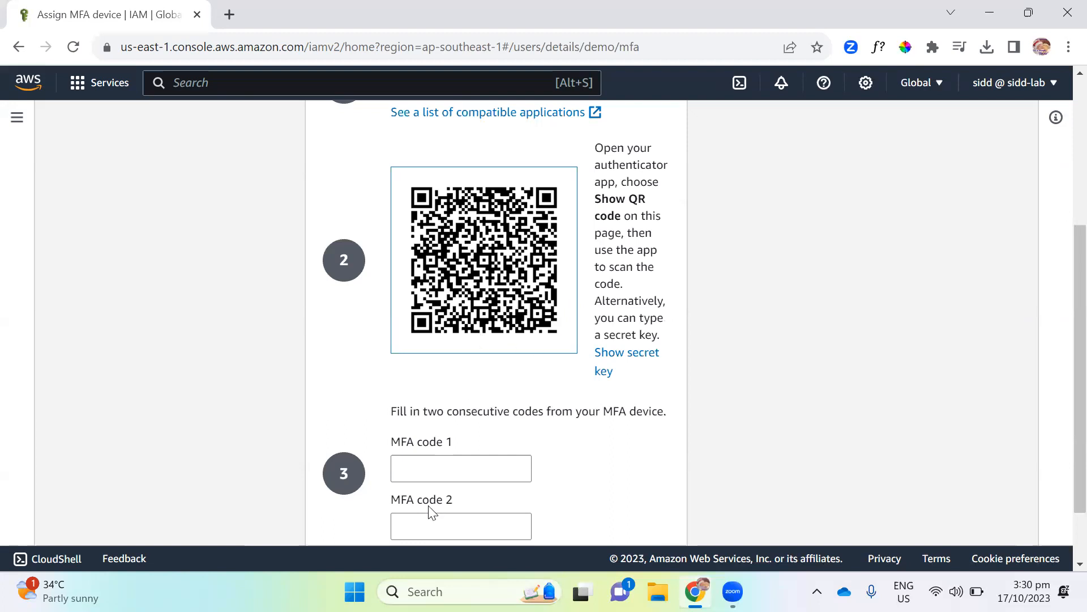
Enter two consecutive MFA codes from the authenticator app and add the MFA device to the demo user.
click(420, 470)
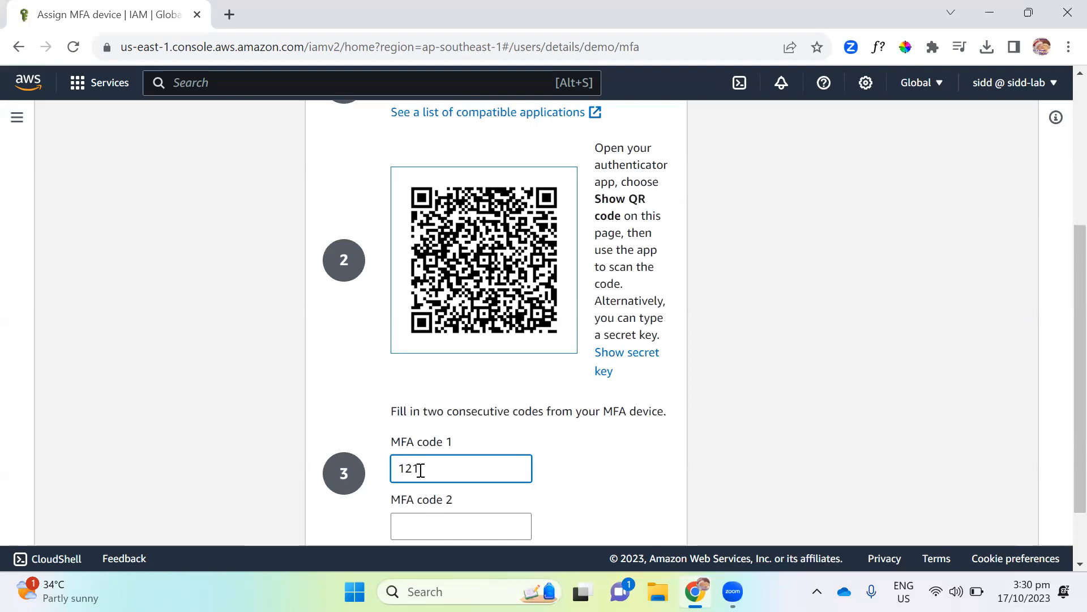
click(449, 522)
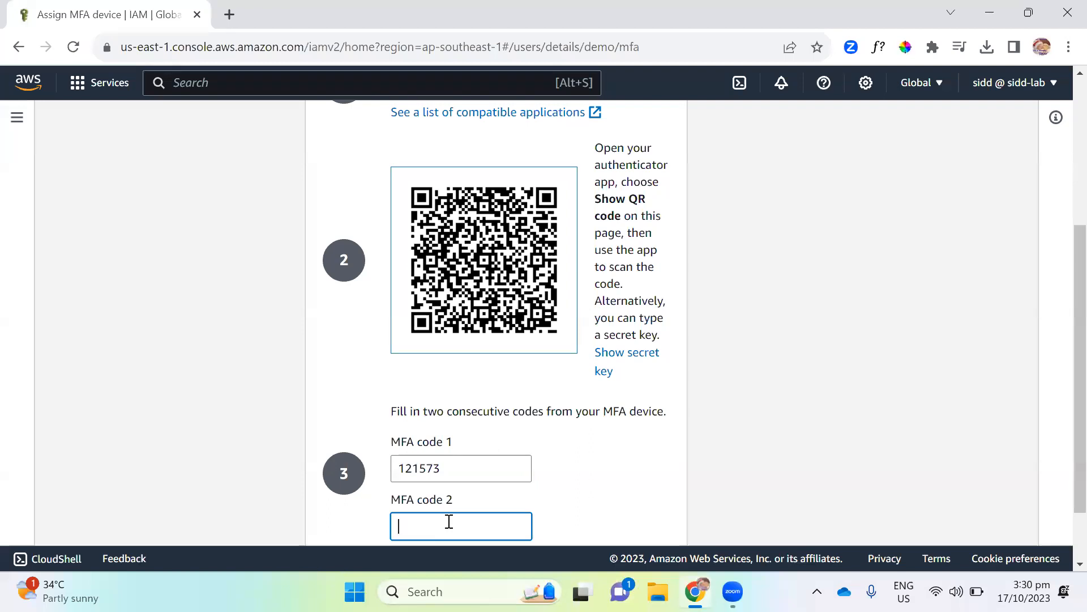
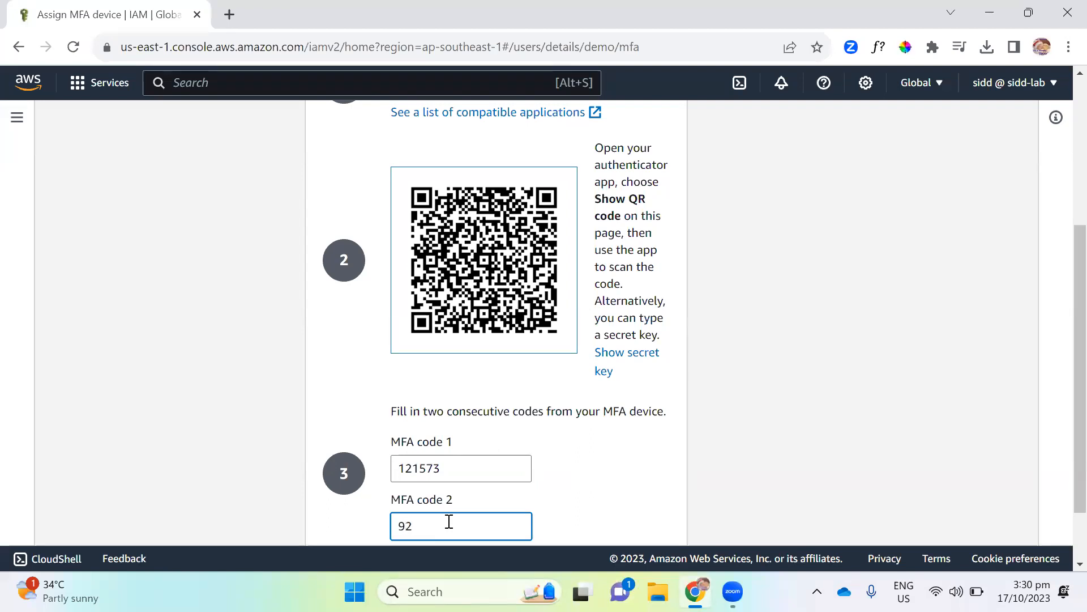
scroll(376, 503, down, 1)
click(646, 517)
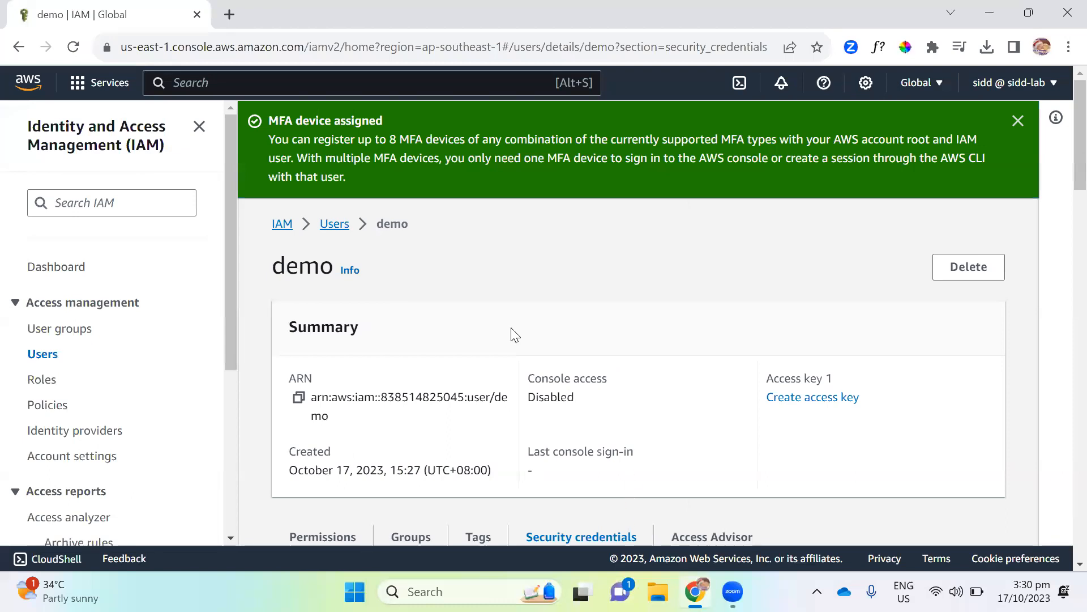
Examine the MFA assignment message and the demo user's console sign-in, MFA device and access key sections.
drag(286, 115, 466, 184)
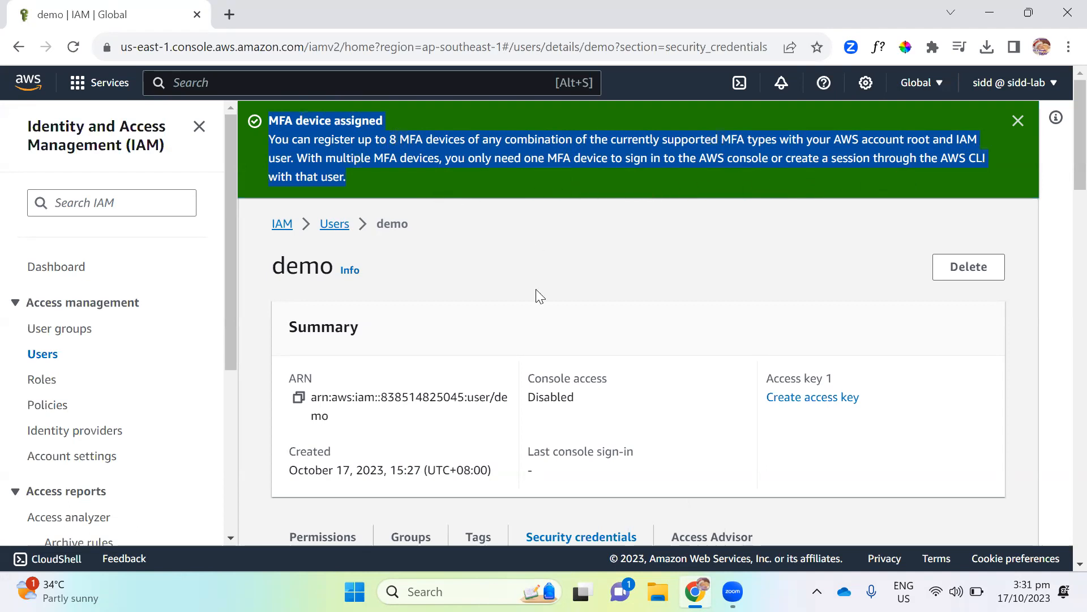
scroll(535, 317, down, 2)
scroll(513, 380, down, 1)
scroll(513, 379, down, 1)
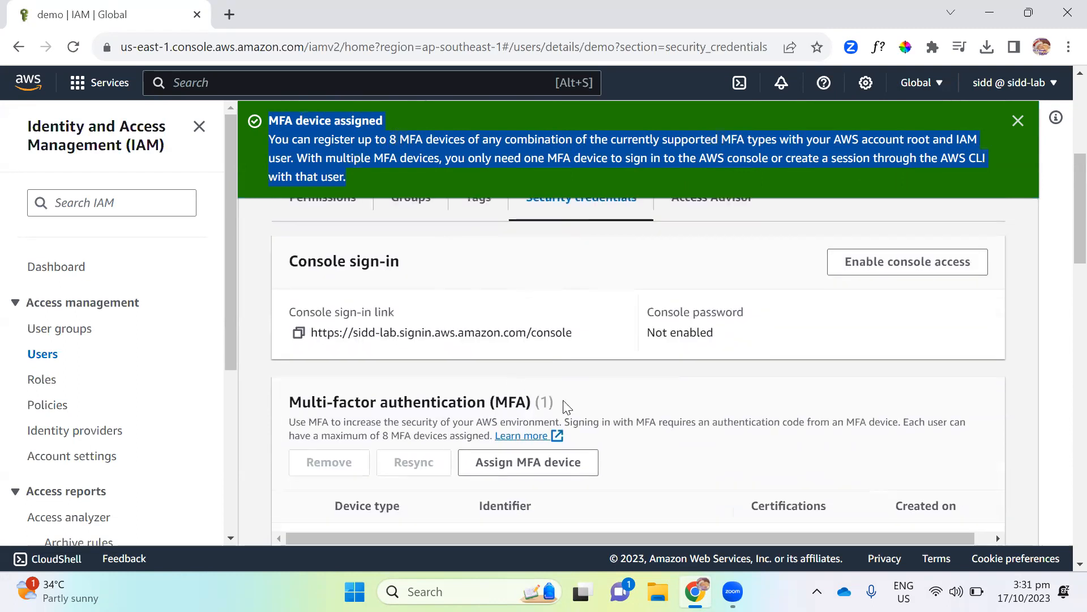
scroll(642, 458, down, 2)
scroll(643, 459, up, 2)
scroll(687, 447, up, 1)
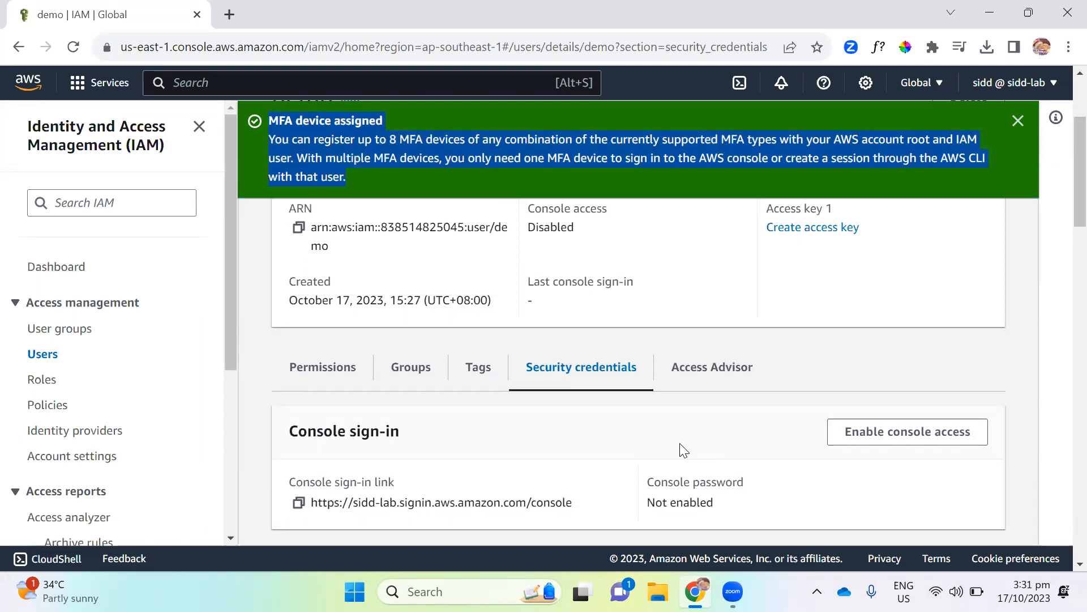
scroll(717, 419, down, 3)
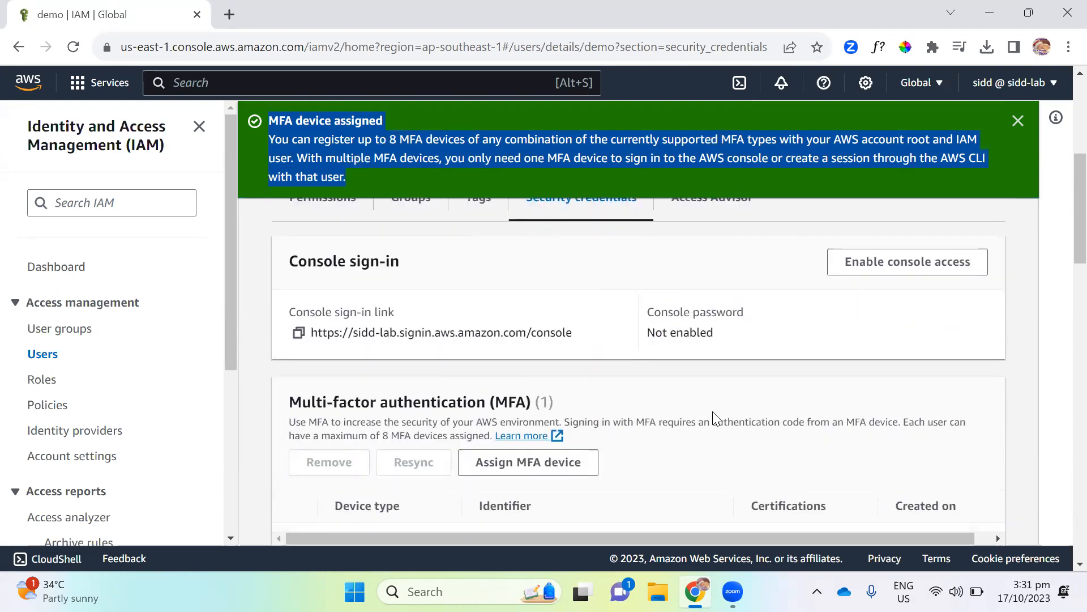
scroll(668, 436, down, 5)
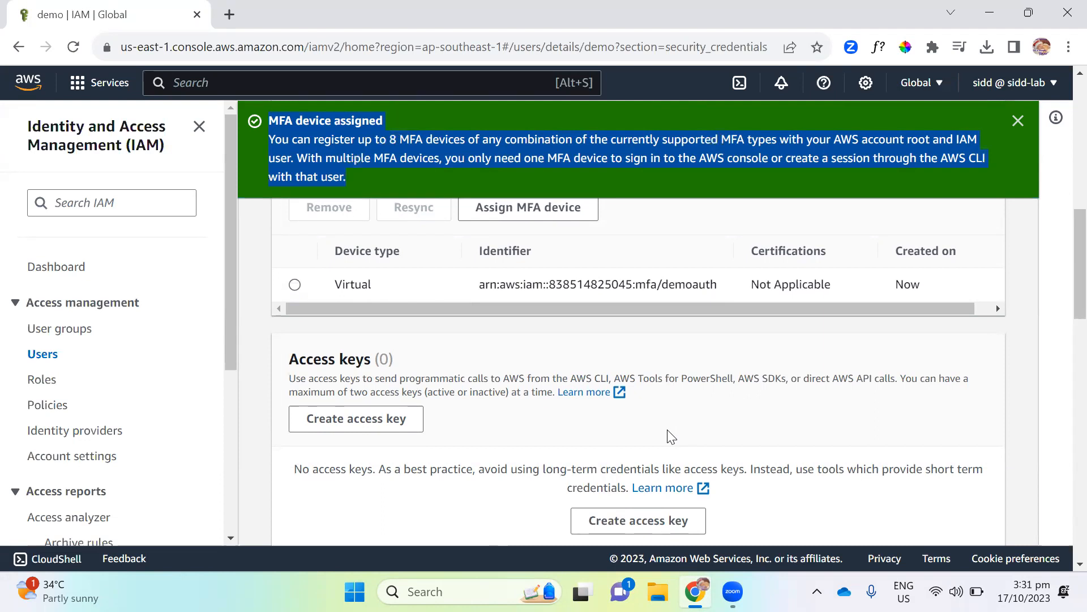
scroll(738, 413, down, 1)
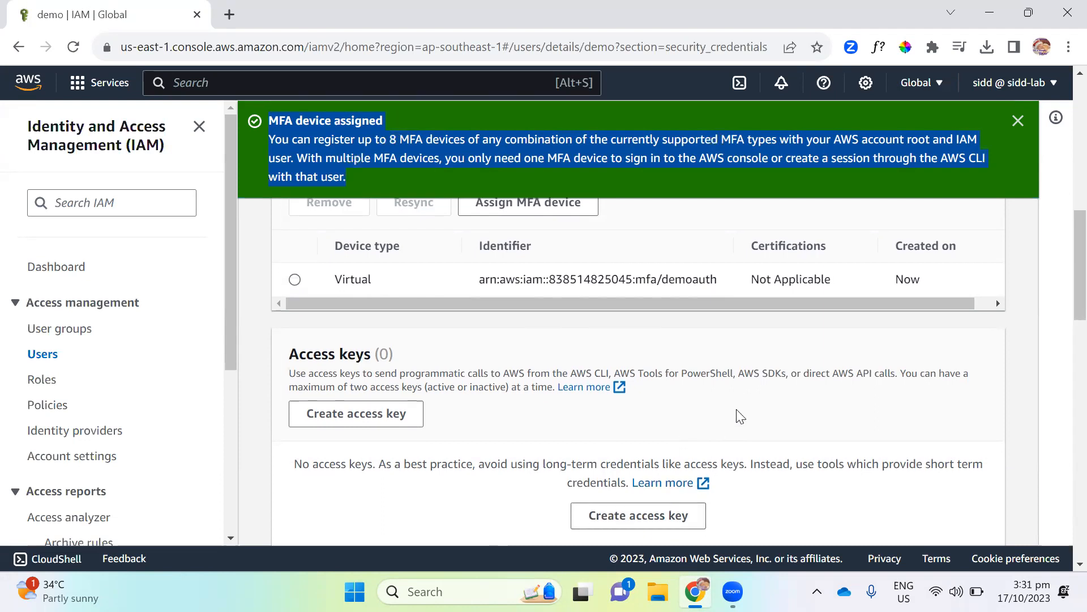
scroll(740, 416, down, 1)
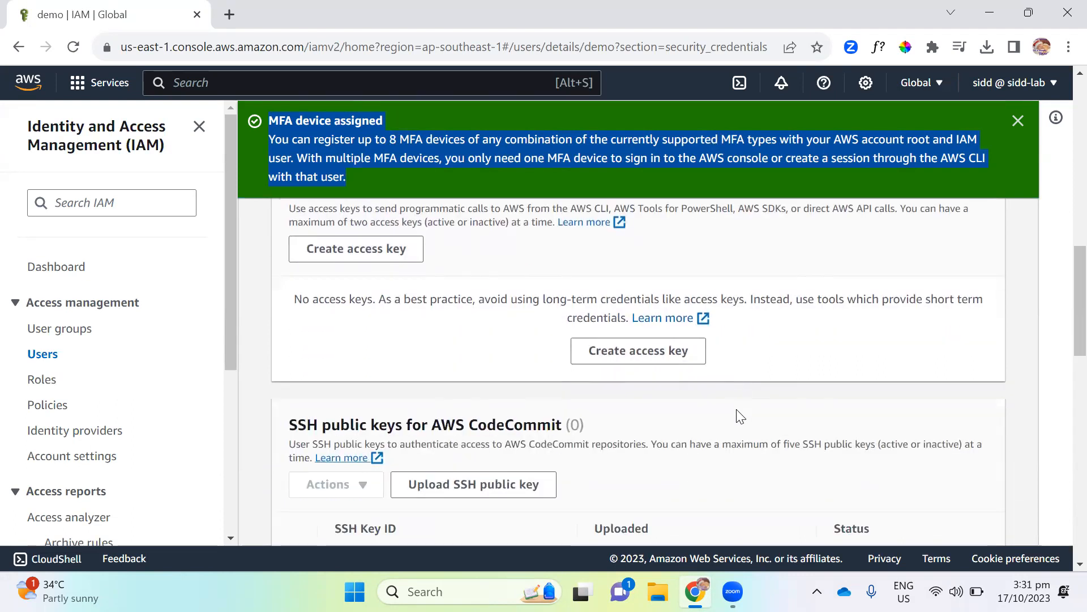